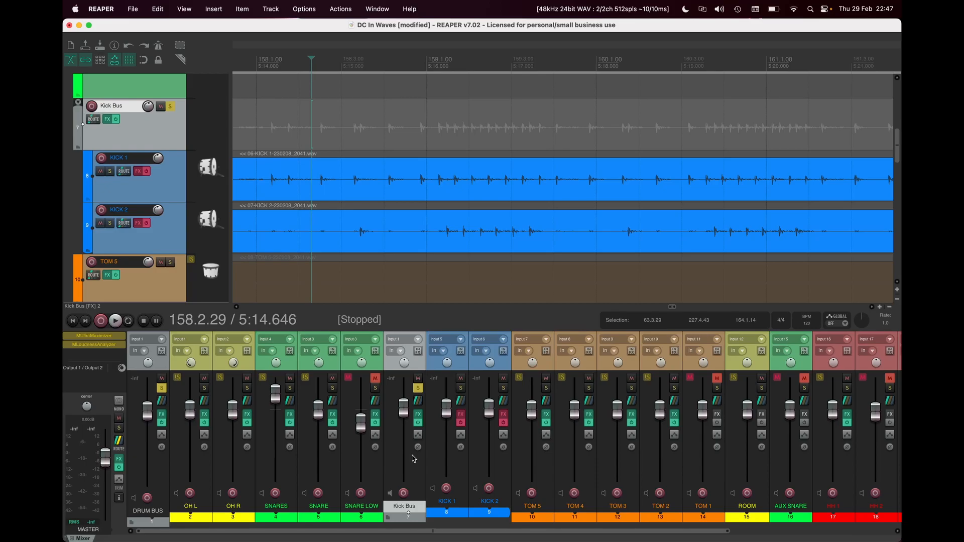
# Step: Load the Bass drum preset in MDrumLeveler on the Kick Bus track
pyautogui.click(417, 418)
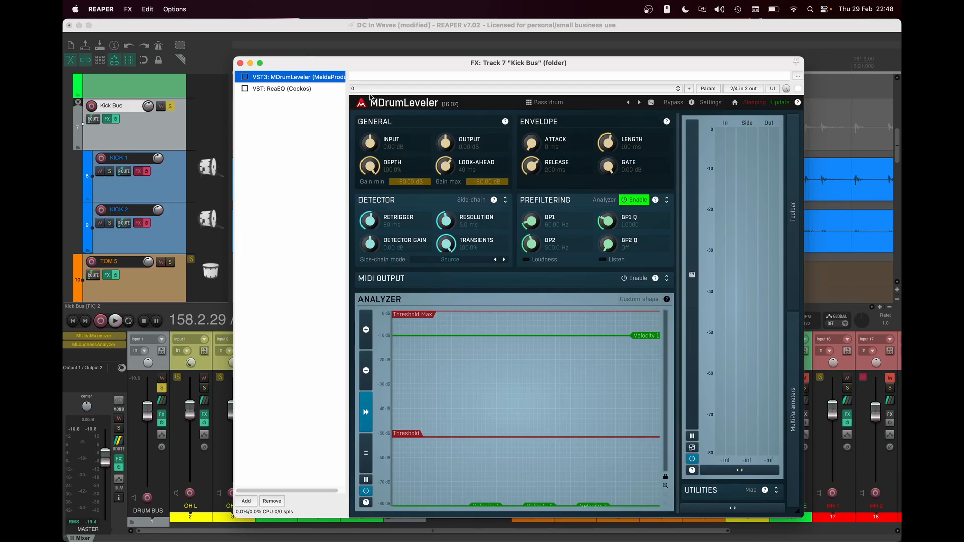
pyautogui.click(541, 106)
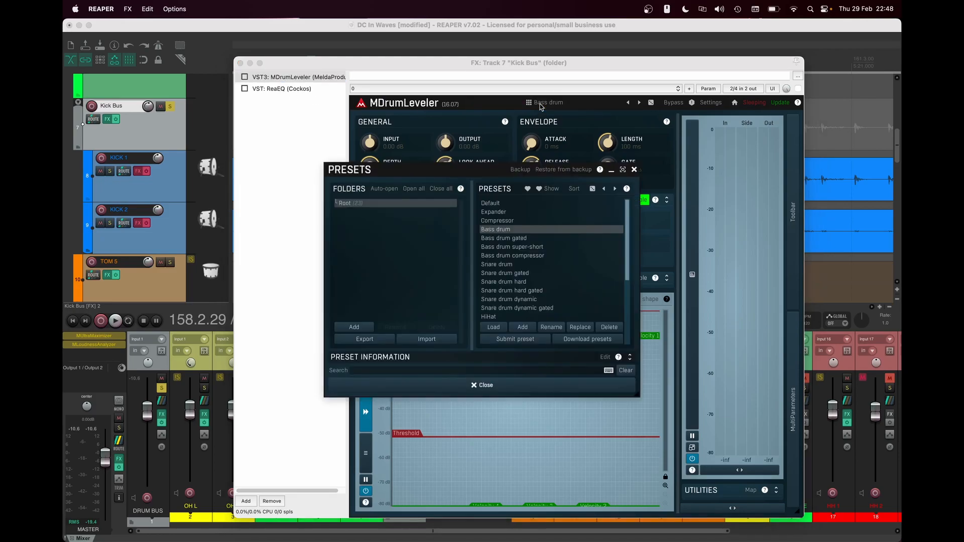
pyautogui.doubleClick(500, 229)
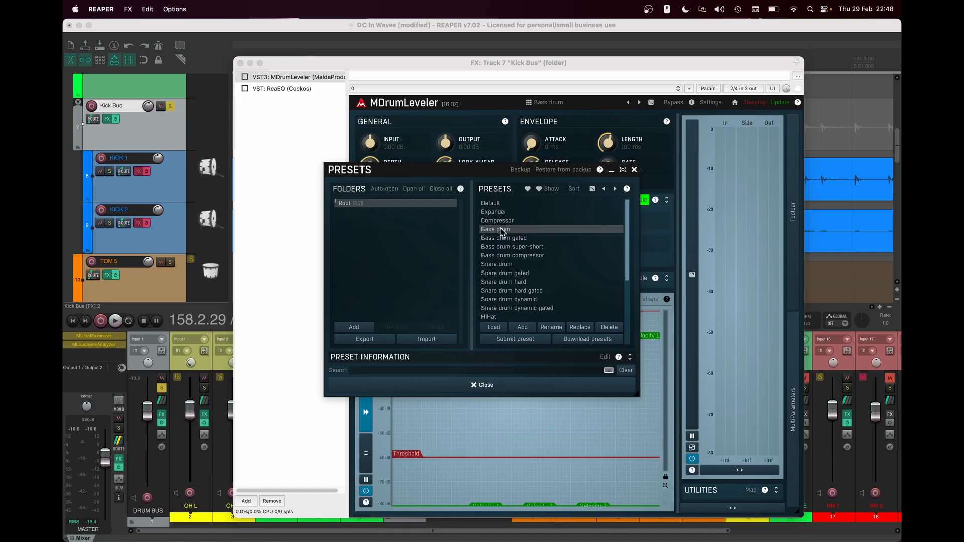
pyautogui.click(634, 169)
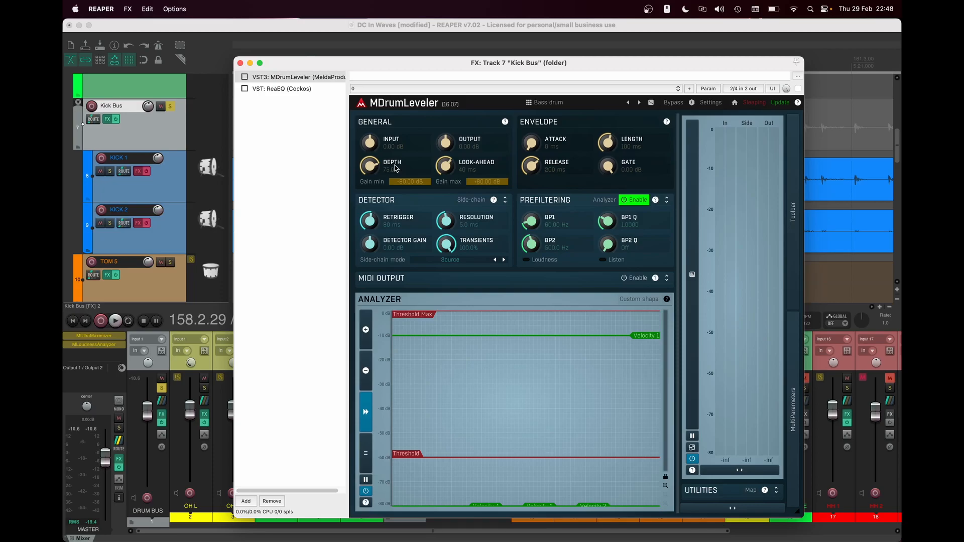
# Step: Enable MDrumLeveler on the Kick Bus with its depth at 100% and audition the kick drums
pyautogui.moveTo(376, 167); pyautogui.dragTo(376, 147)
pyautogui.click(245, 78)
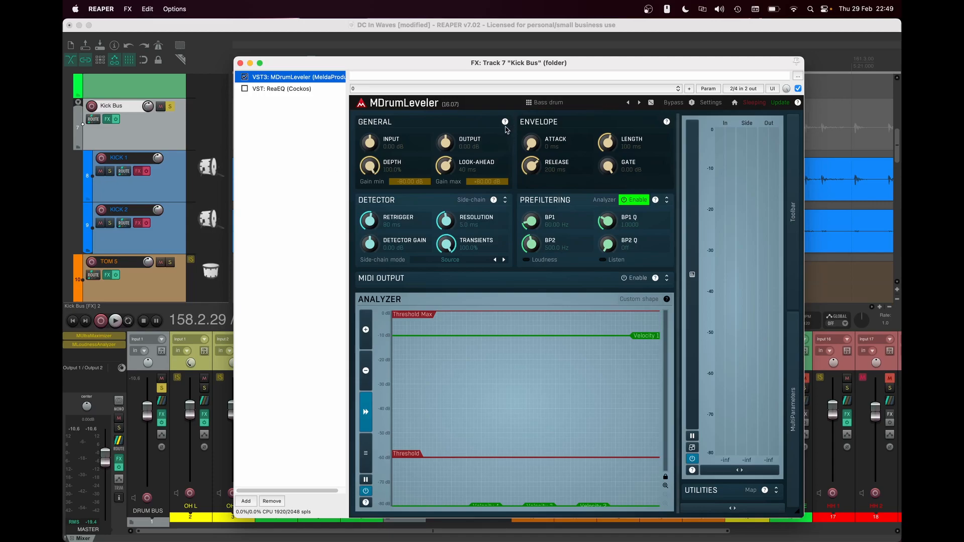
pyautogui.press('space')
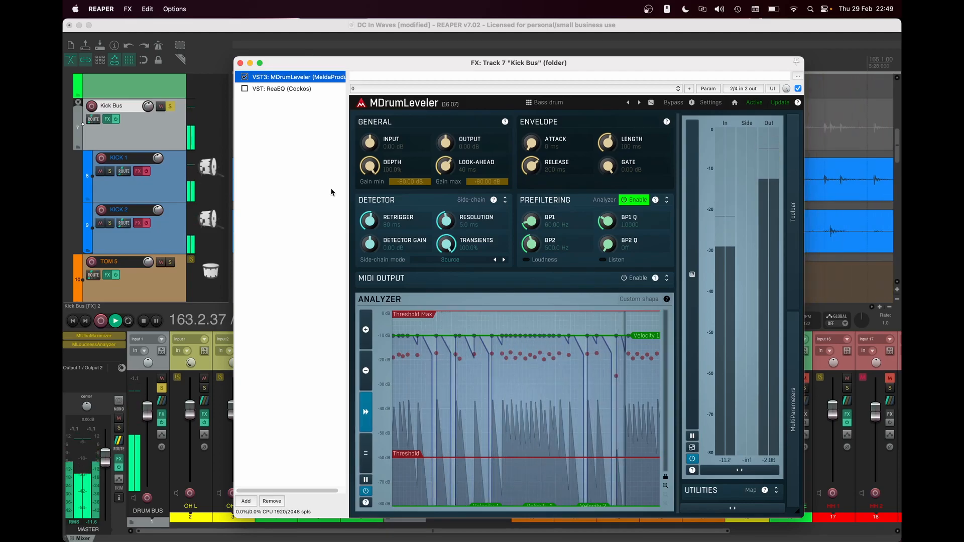
pyautogui.press('space')
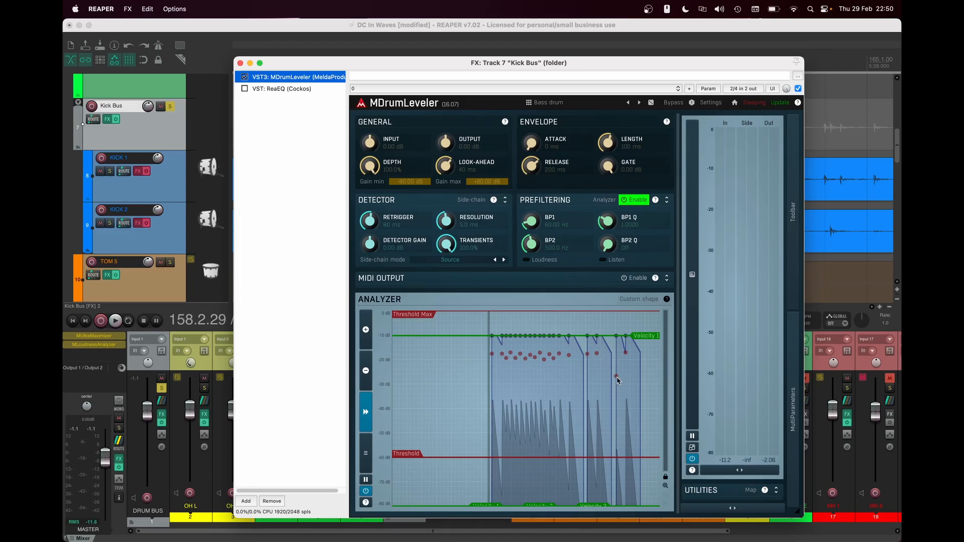
# Step: Raise MDrumLeveler's lower threshold to about -50 dB and audition the kick drums
pyautogui.moveTo(403, 454); pyautogui.dragTo(403, 432)
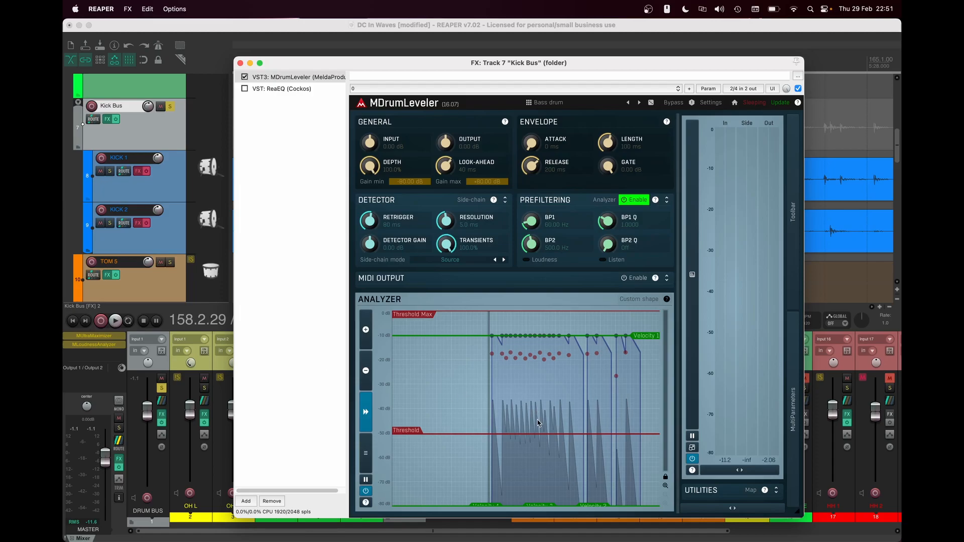
pyautogui.press('space')
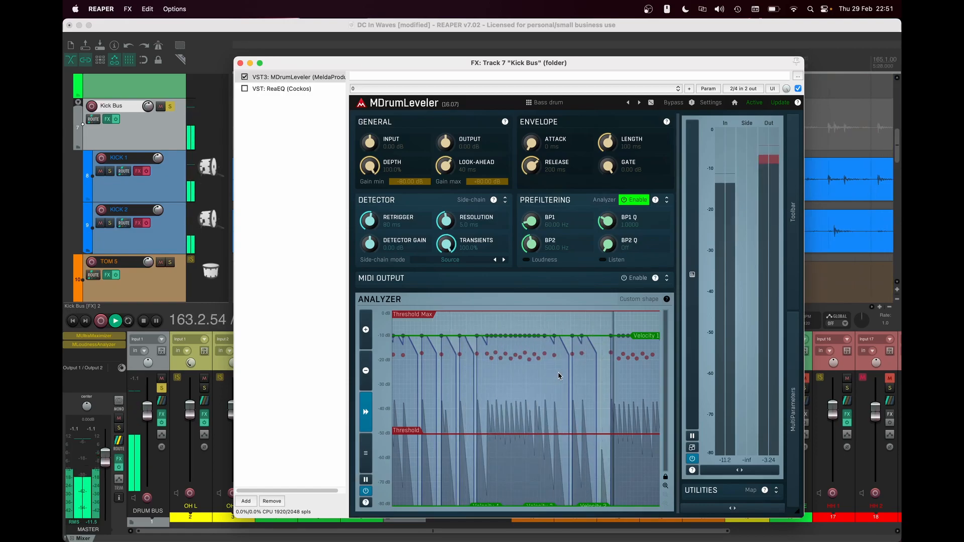
pyautogui.press('space')
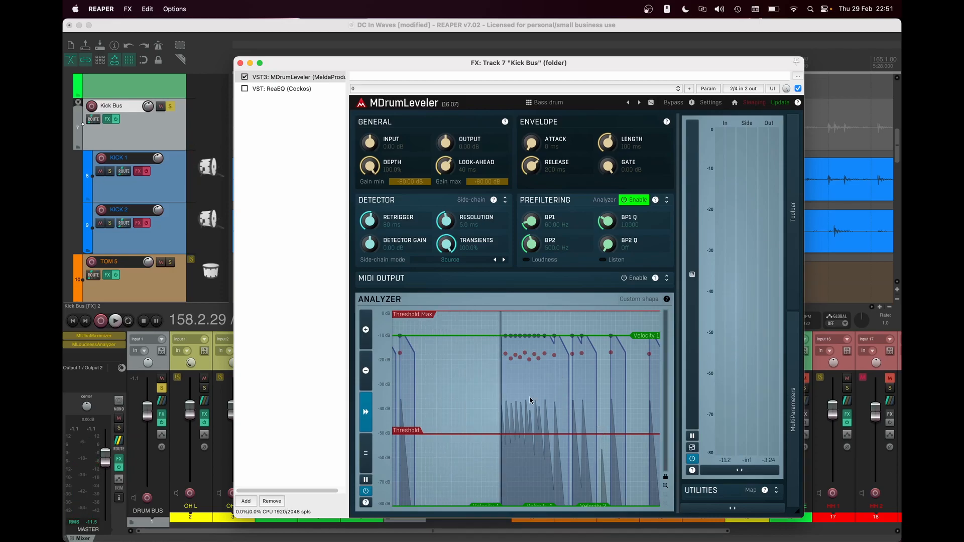
# Step: Audition the Kick Bus with ReaEQ bypassed, and enable ReaEQ to compare the sound
pyautogui.click(265, 90)
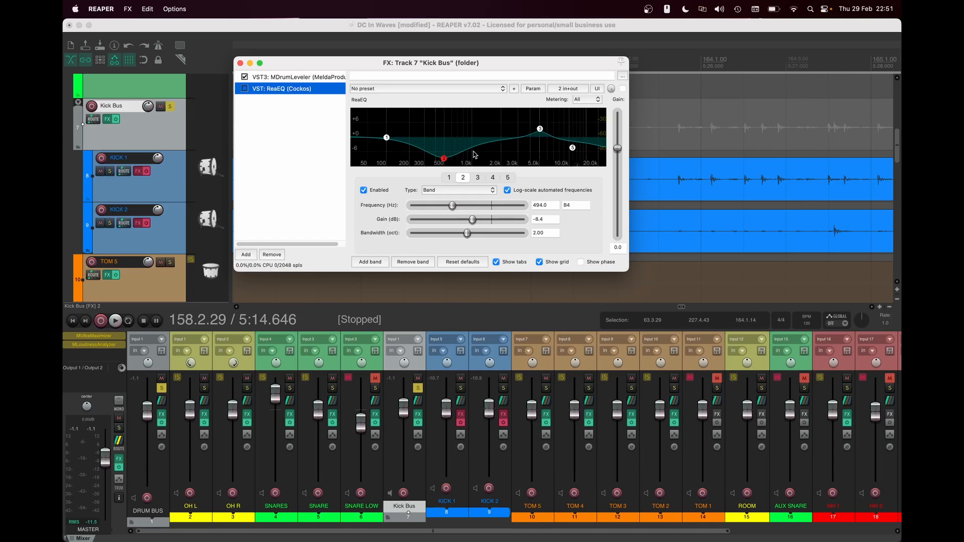
pyautogui.moveTo(445, 160)
pyautogui.press('space')
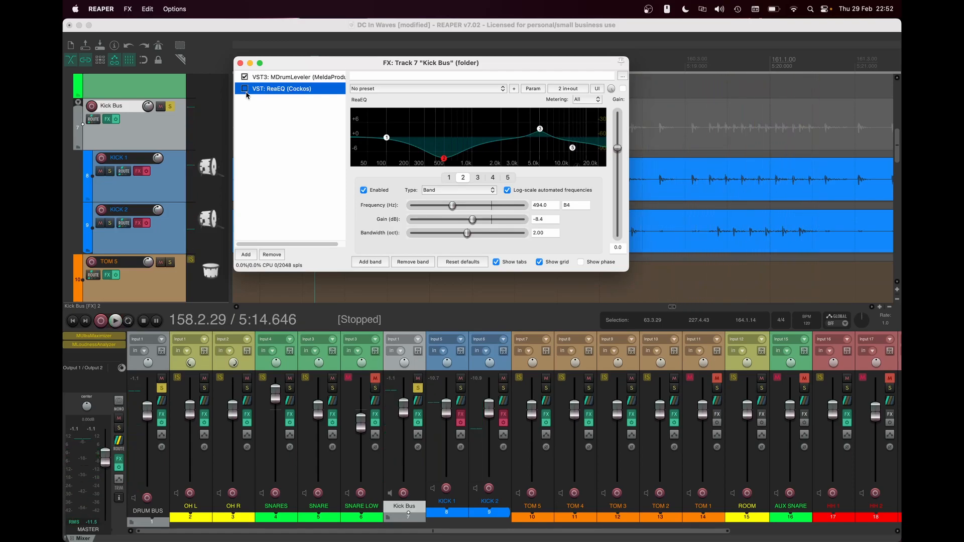
pyautogui.click(245, 90)
pyautogui.press('space')
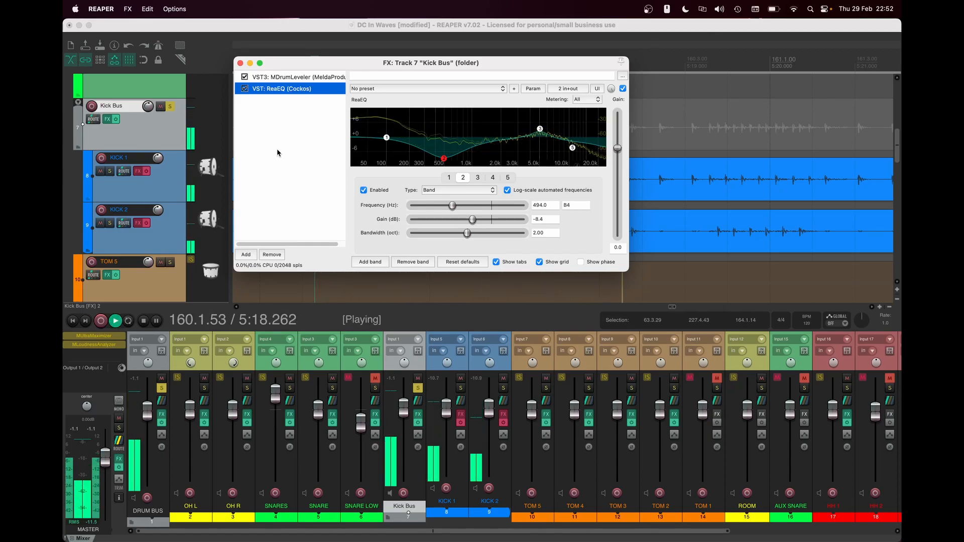
pyautogui.press('space')
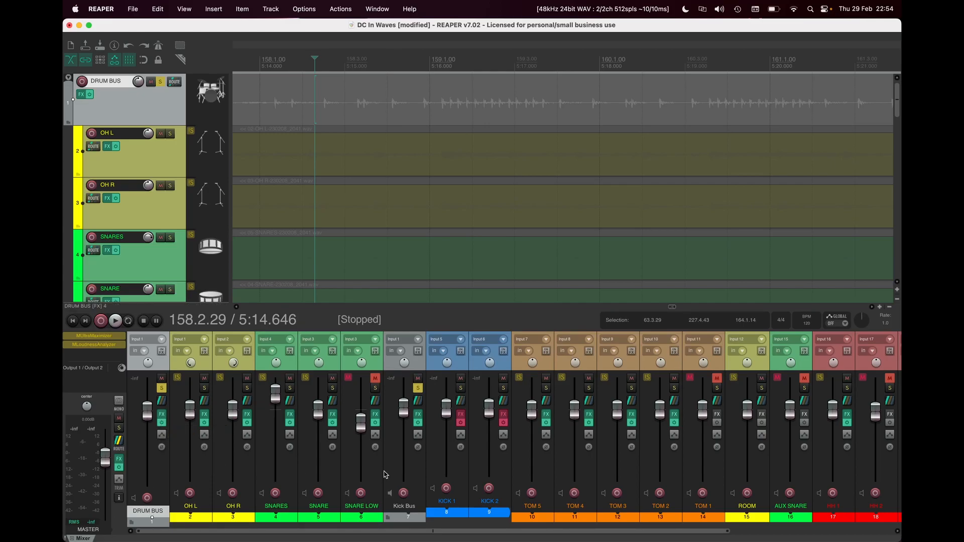
# Step: Compare the DRUM BUS playback with MEqualizer on and off
pyautogui.click(162, 418)
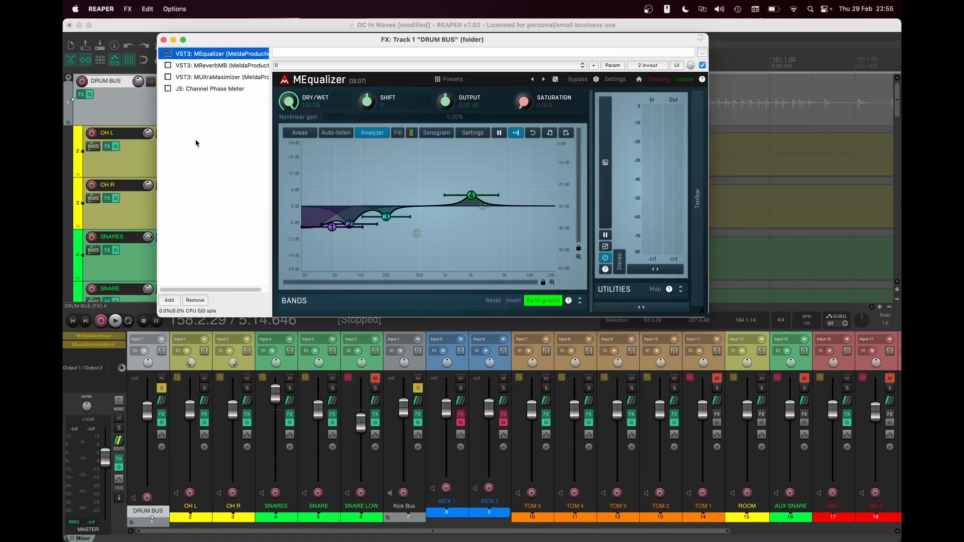
pyautogui.press('space')
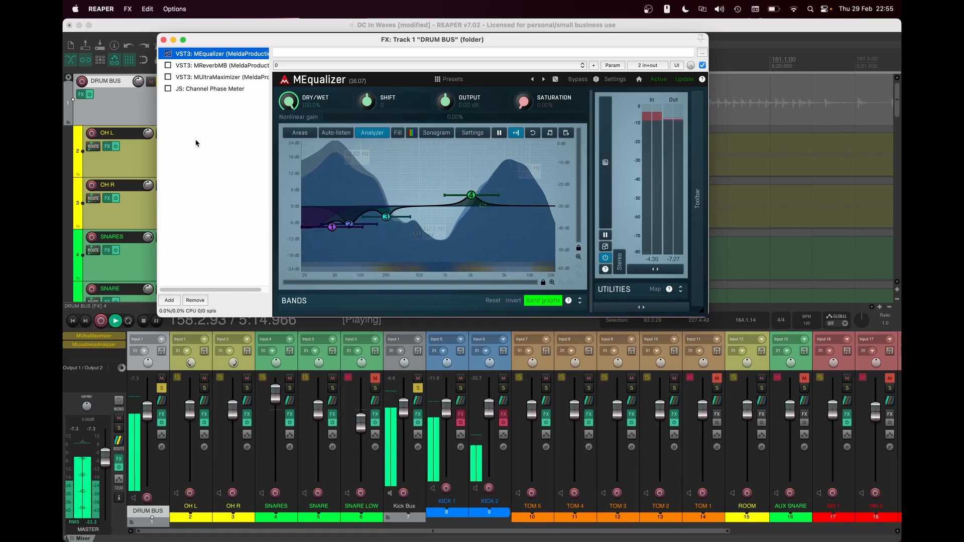
pyautogui.click(169, 55)
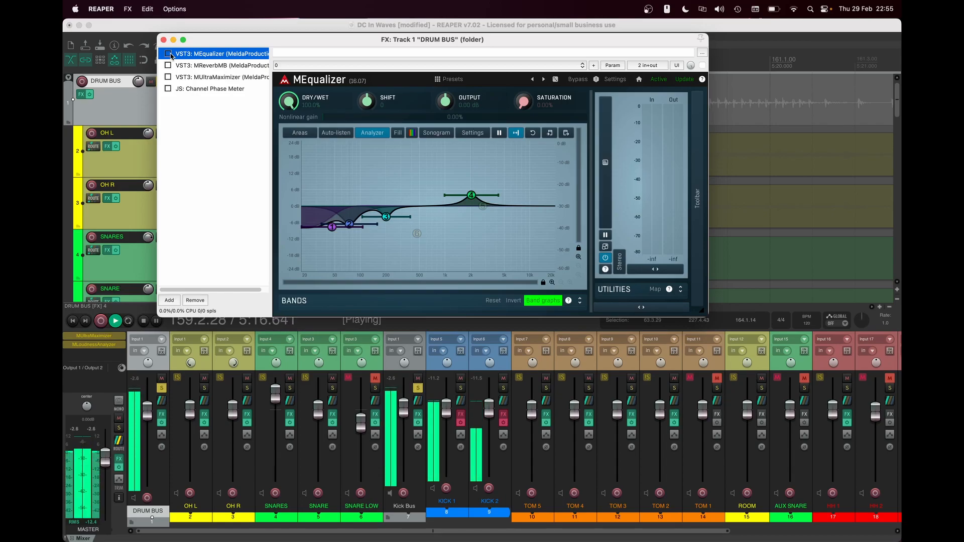
pyautogui.click(168, 54)
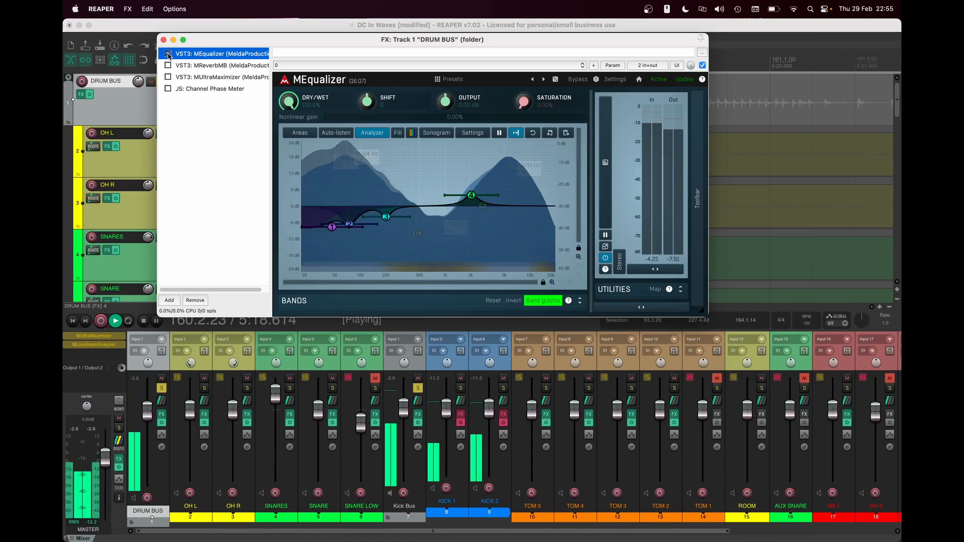
pyautogui.click(169, 54)
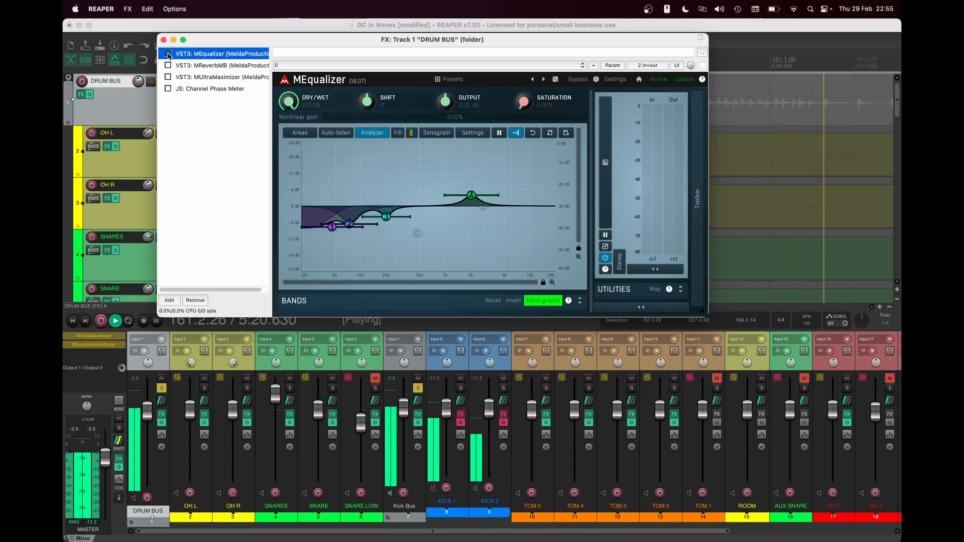
pyautogui.press('space')
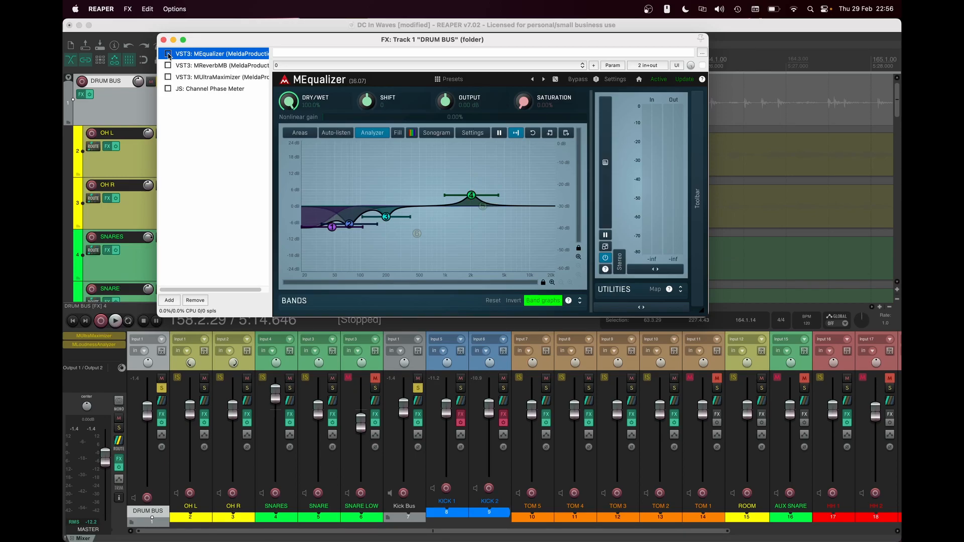
# Step: Compare the DRUM BUS playback with and without MReverbMB, and leave the reverb enabled
pyautogui.click(173, 67)
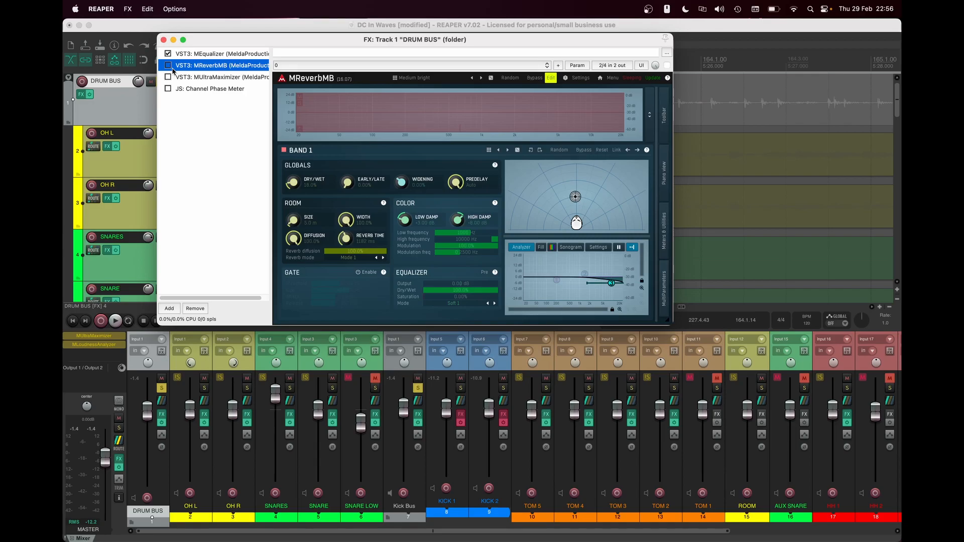
pyautogui.click(169, 66)
pyautogui.press('space')
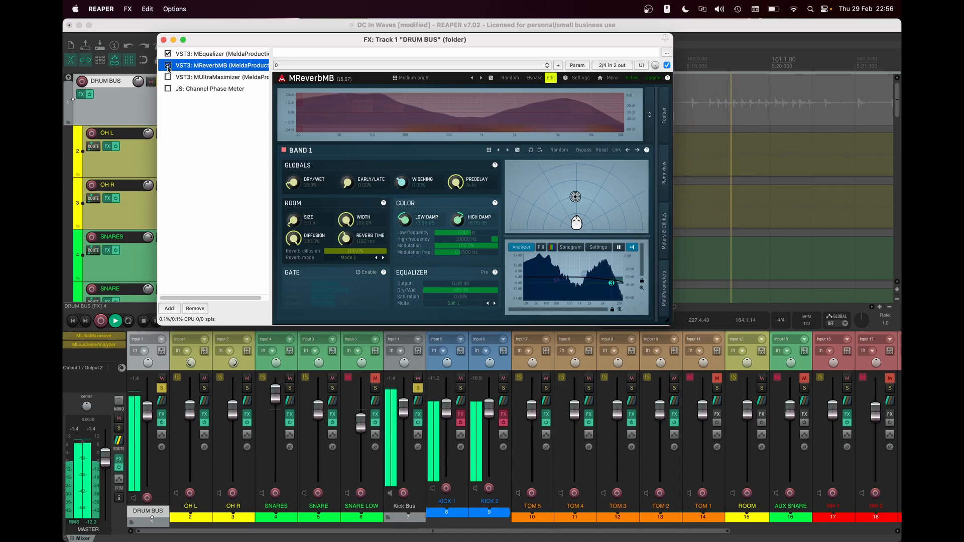
pyautogui.press('space')
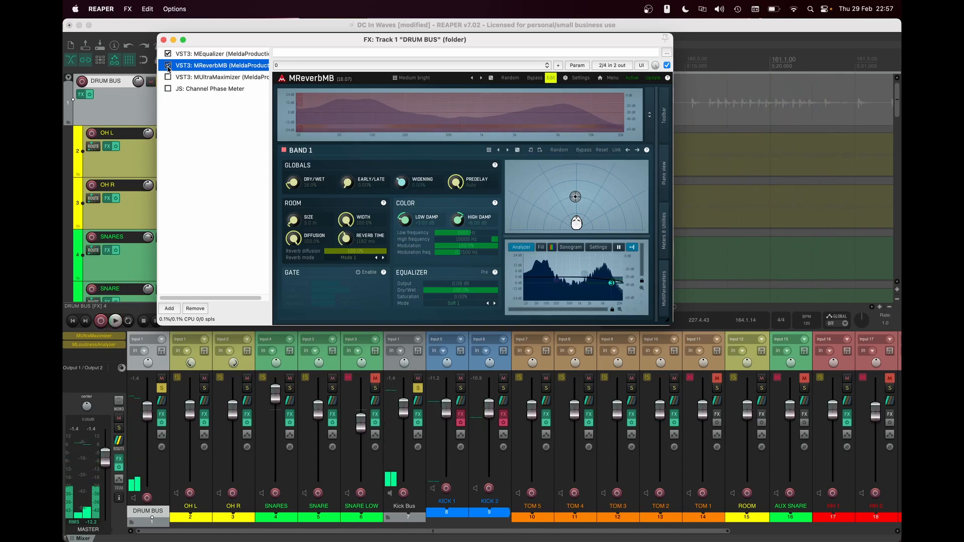
pyautogui.click(168, 65)
pyautogui.press('space')
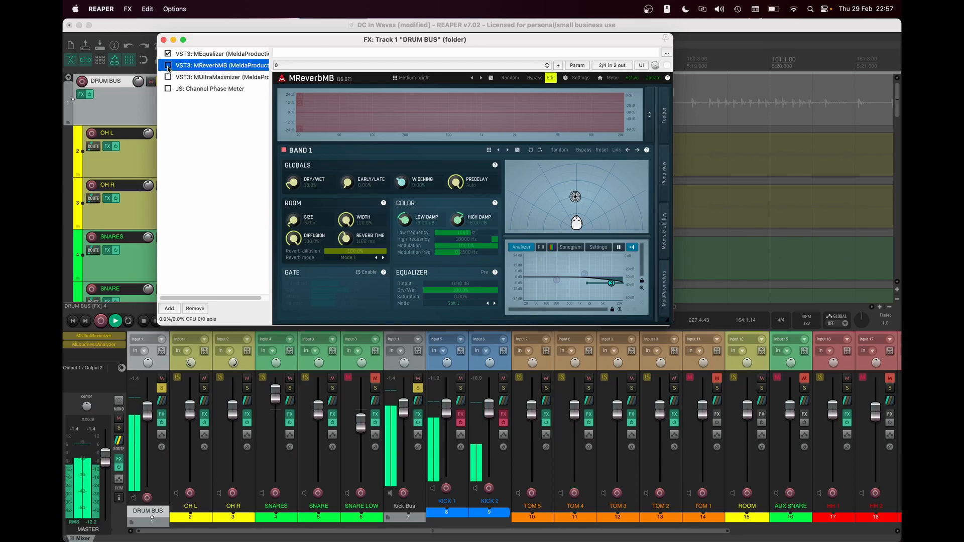
pyautogui.press('space')
pyautogui.click(169, 66)
# Step: Compare the DRUM BUS playback with MUltraMaximizer on and off, and close the effects window
pyautogui.click(220, 77)
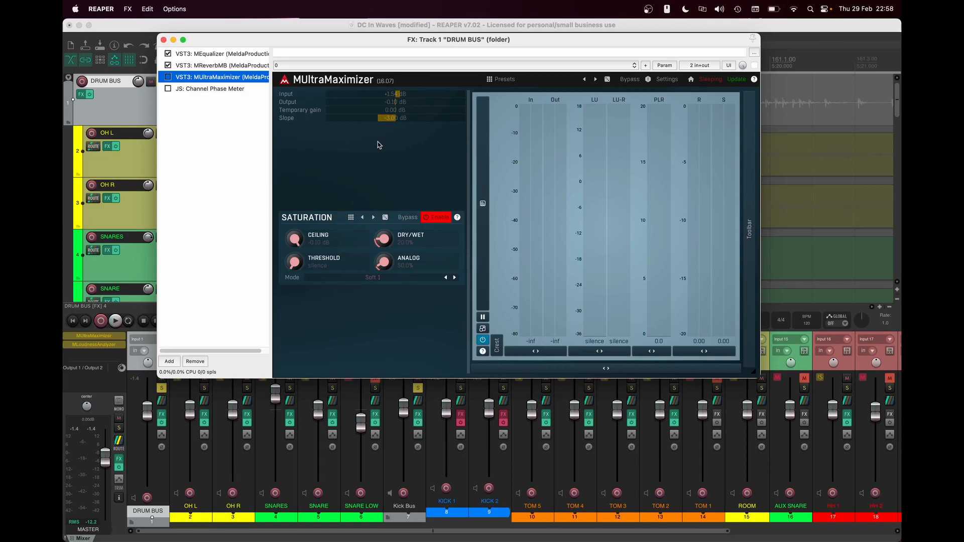
pyautogui.click(168, 77)
pyautogui.press('space')
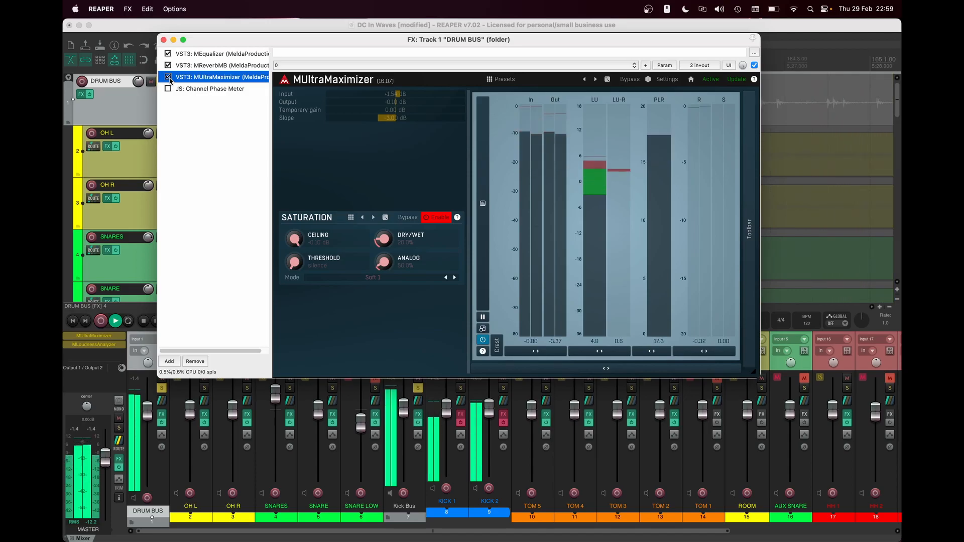
pyautogui.click(168, 76)
pyautogui.press('space')
pyautogui.press('space')
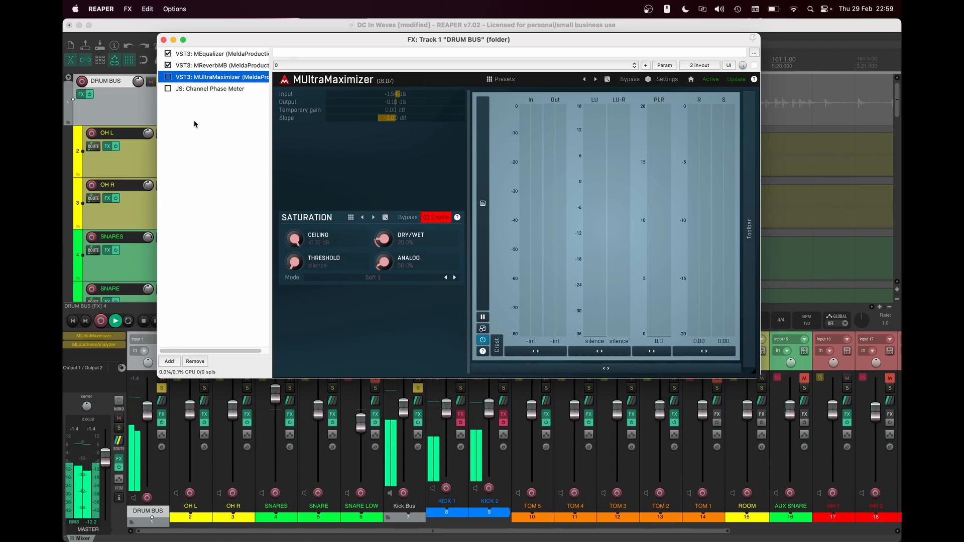
pyautogui.press('space')
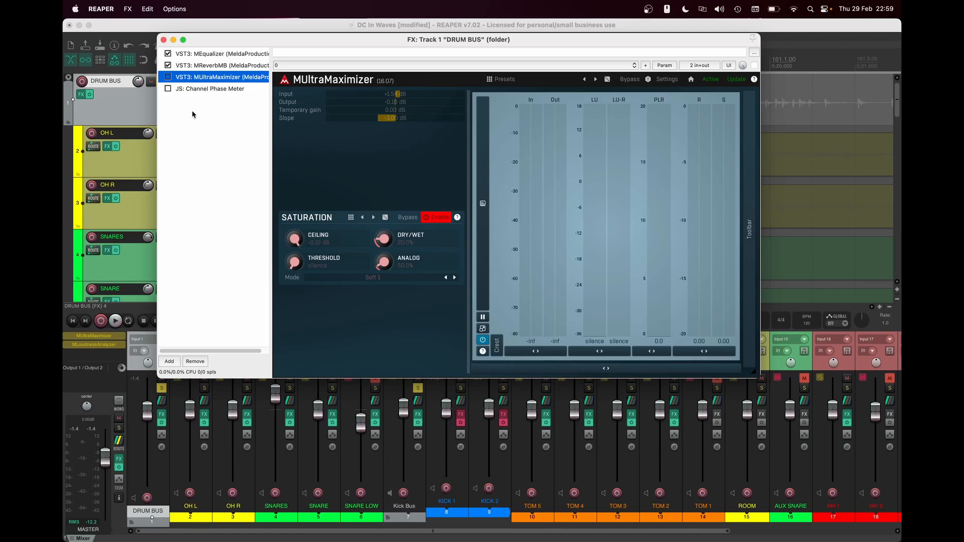
pyautogui.press('Escape')
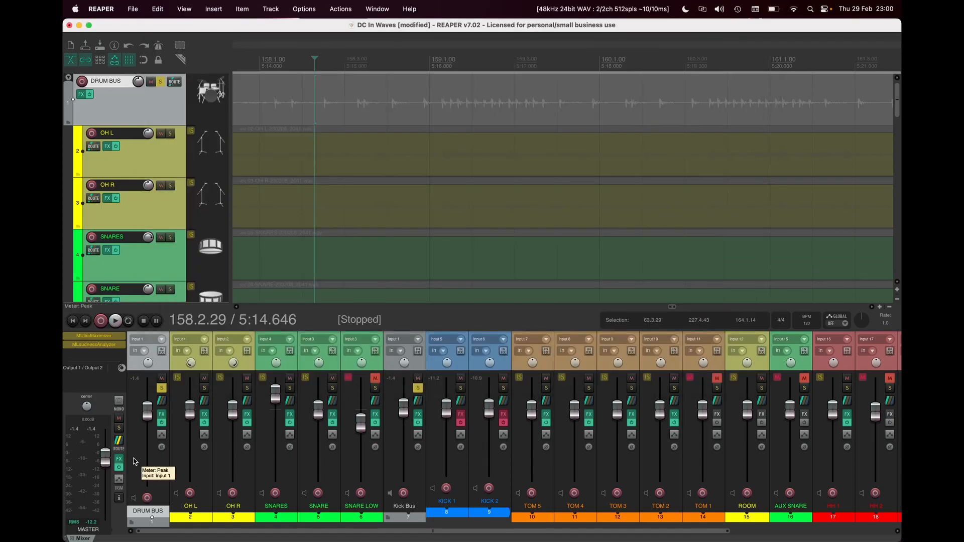
# Step: Enable MUltraMaximizer and MLoudnessAnalyzer on the master track
pyautogui.click(119, 459)
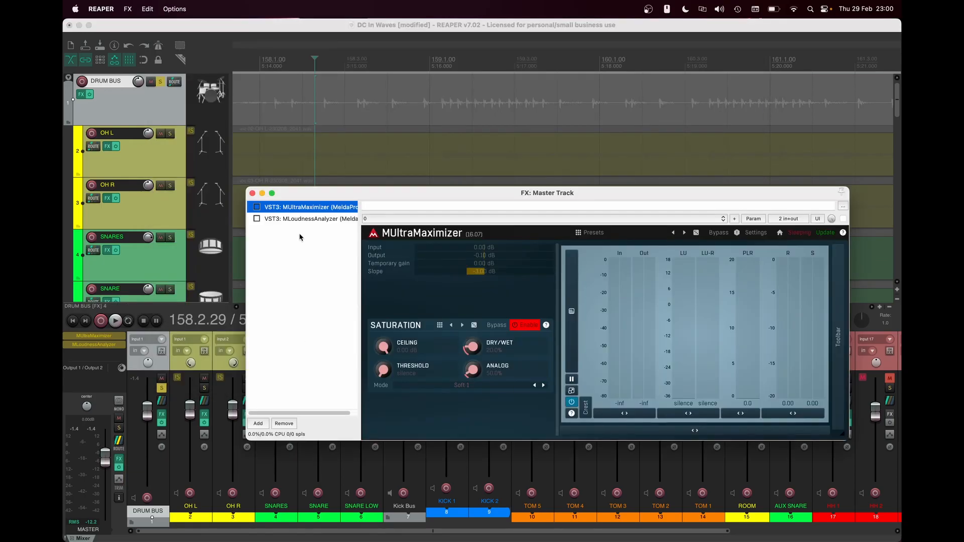
pyautogui.click(256, 207)
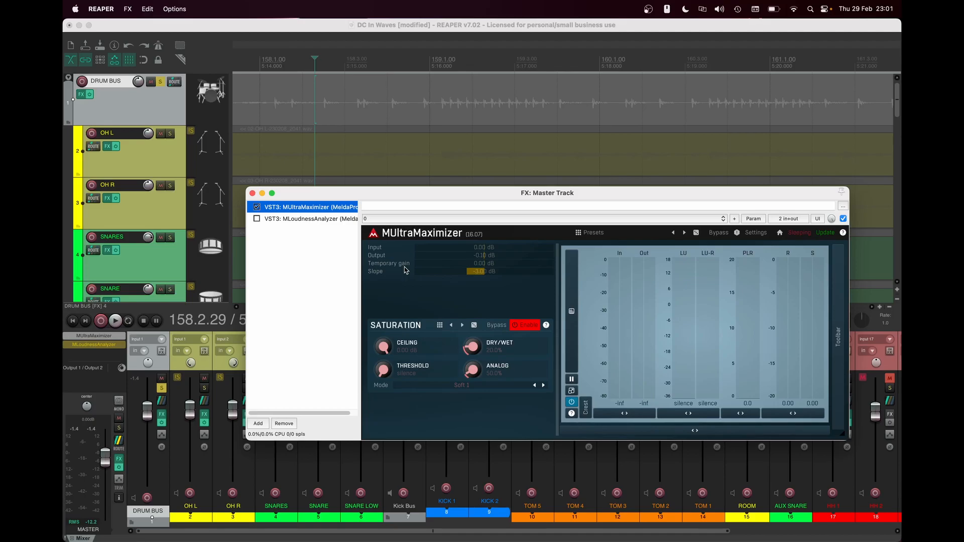
pyautogui.click(279, 219)
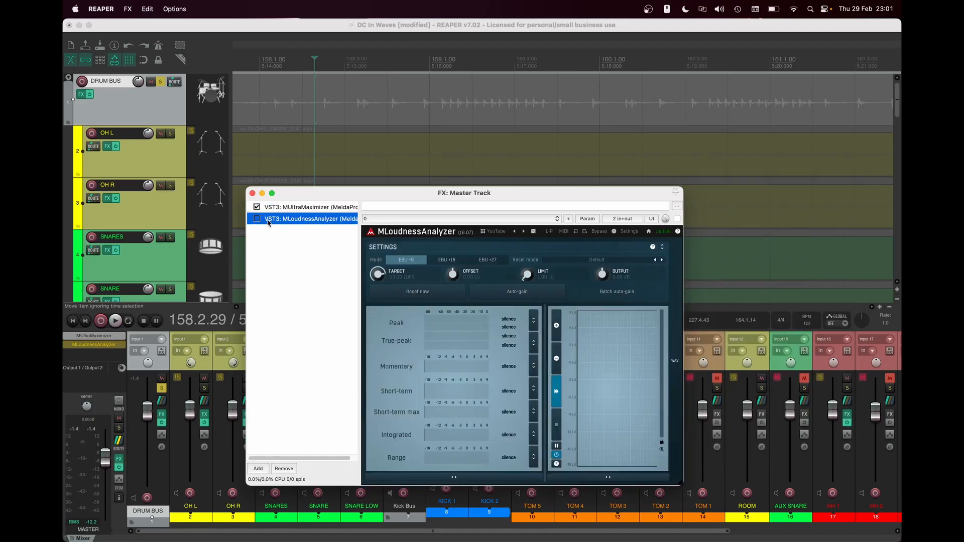
pyautogui.click(256, 219)
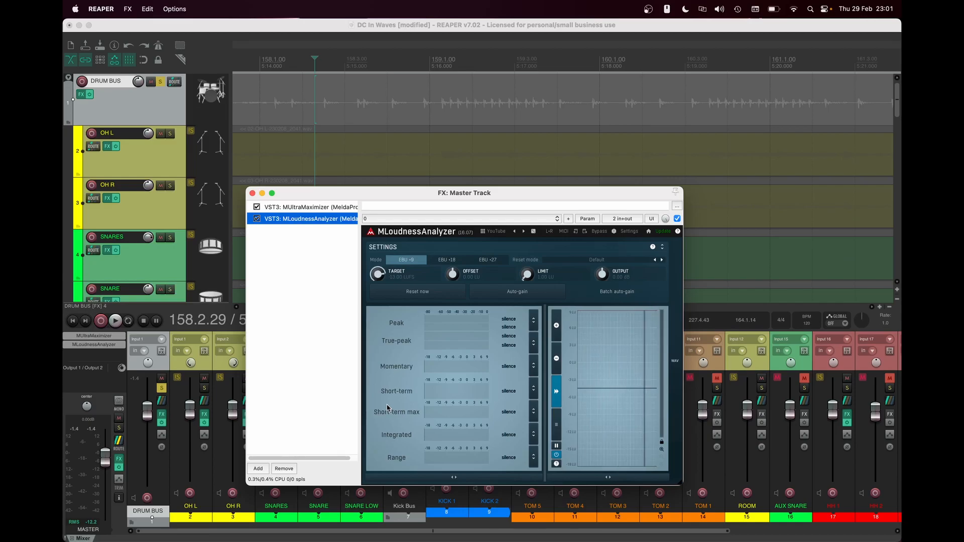
# Step: Play the soloed kicks, examine their levels in MLoudnessAnalyzer, and close the master effects window
pyautogui.press('space')
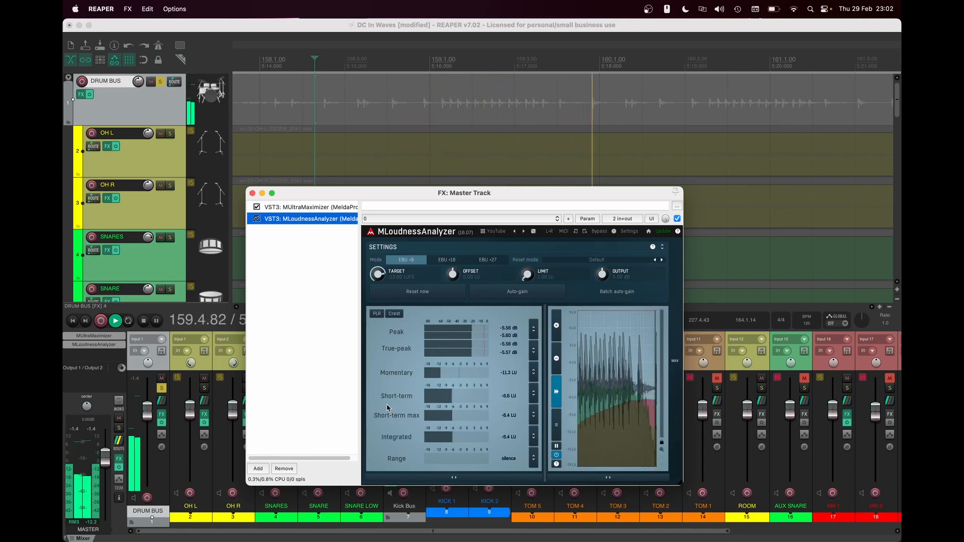
pyautogui.press('space')
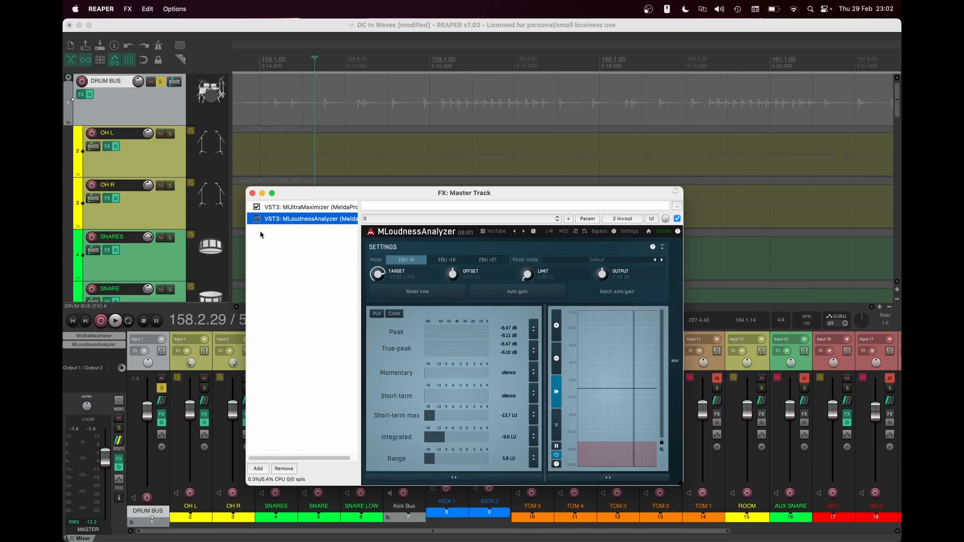
pyautogui.click(252, 194)
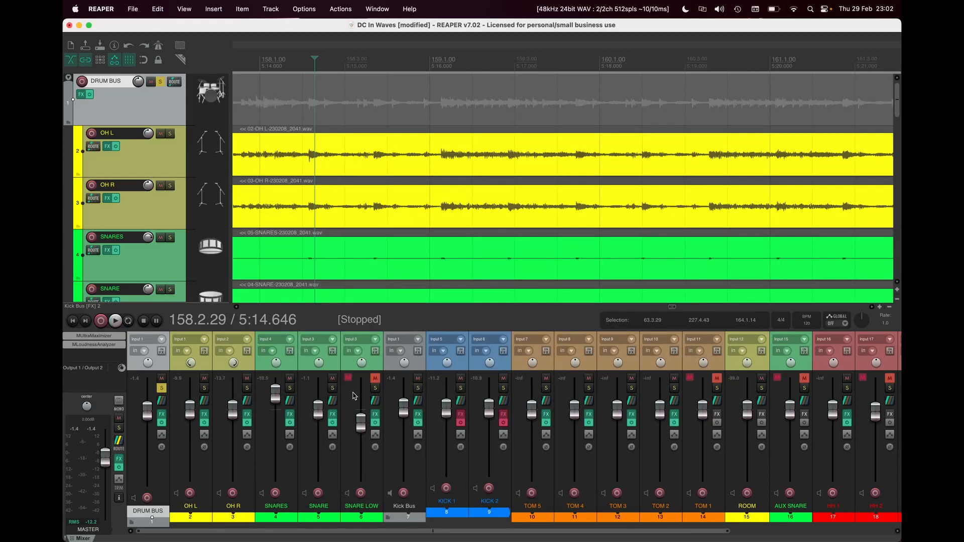
# Step: Play the full drum mix and examine its loudness in the master track's MLoudnessAnalyzer
pyautogui.press('space')
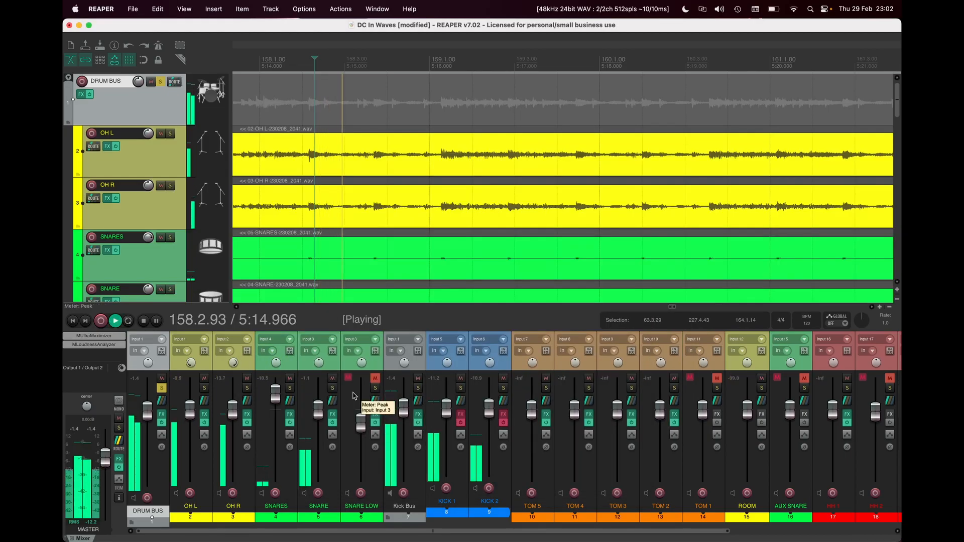
pyautogui.click(120, 460)
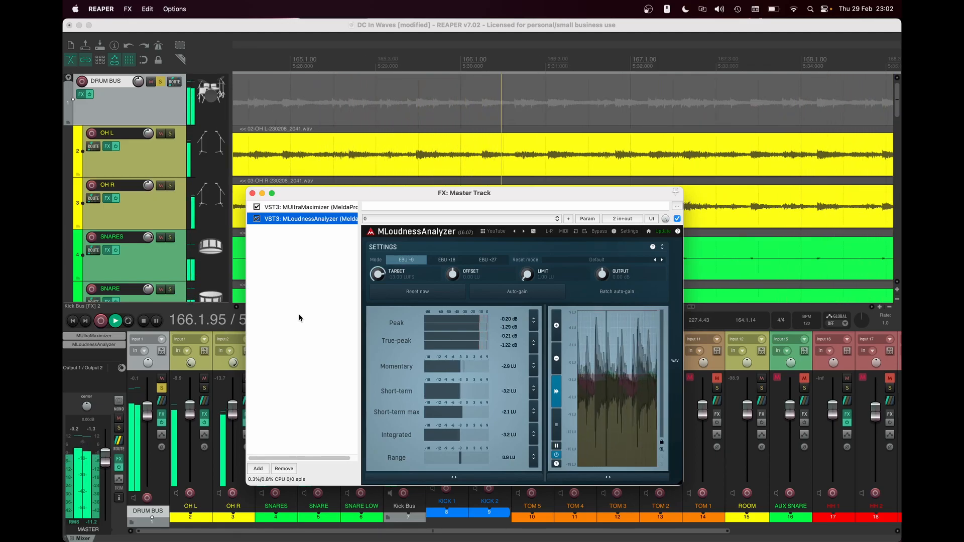
pyautogui.press('space')
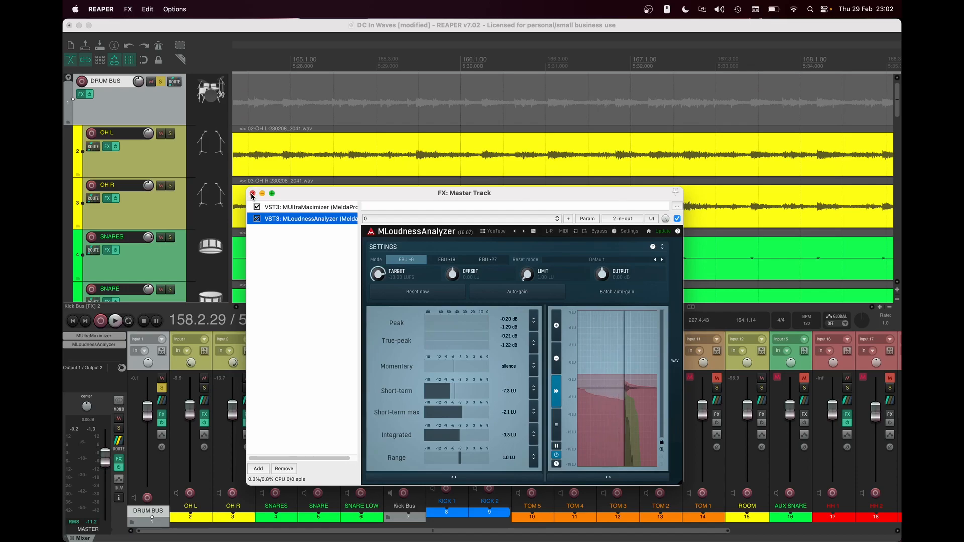
pyautogui.click(252, 194)
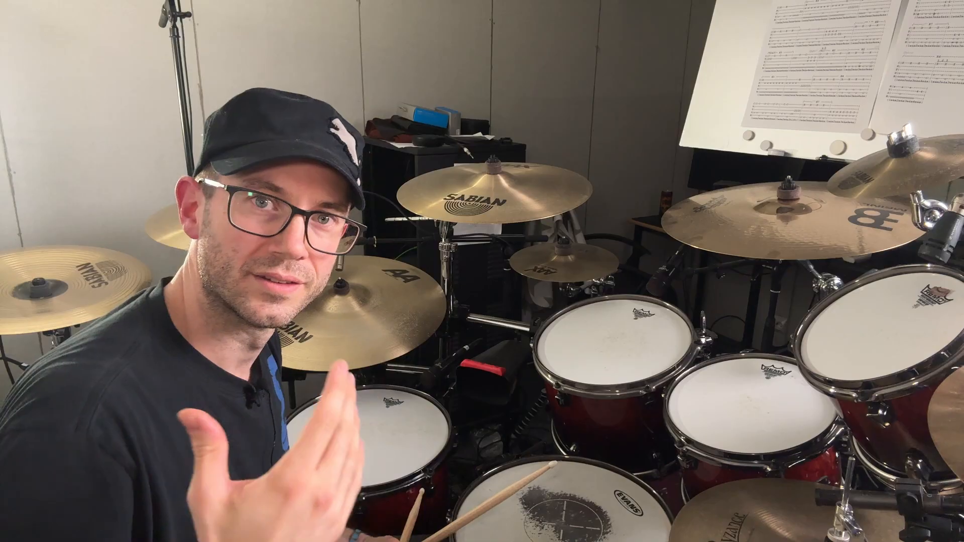